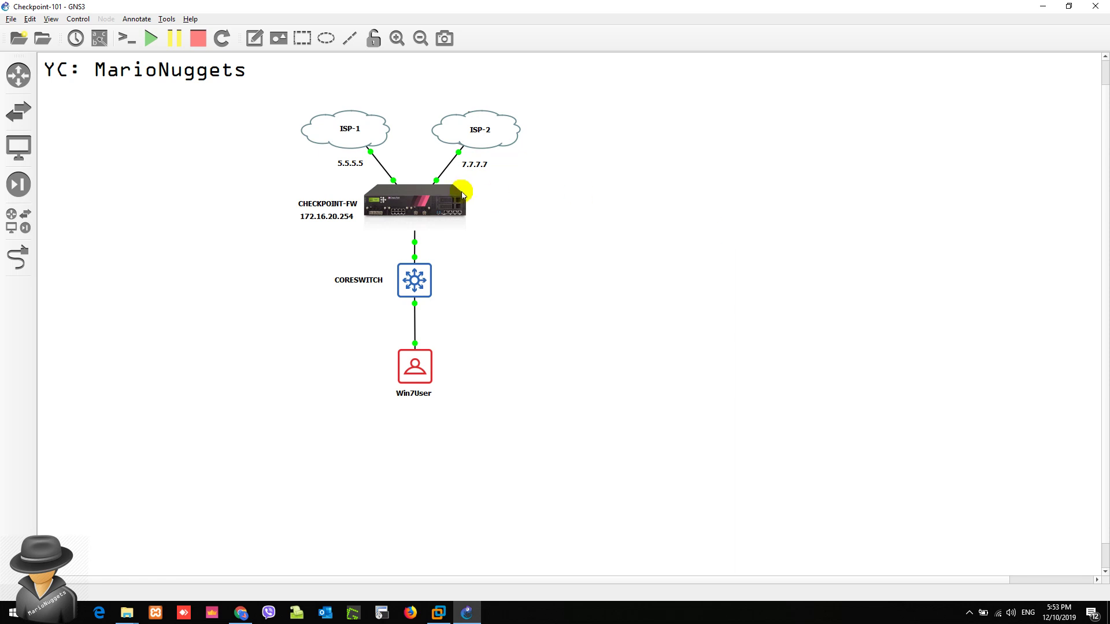
- Inspect the Checkpoint-101 GNS3 topology, then bring the CHECKPOINT-101 VM forward in VMware Workstation
left_click(413, 111)
left_click(539, 180)
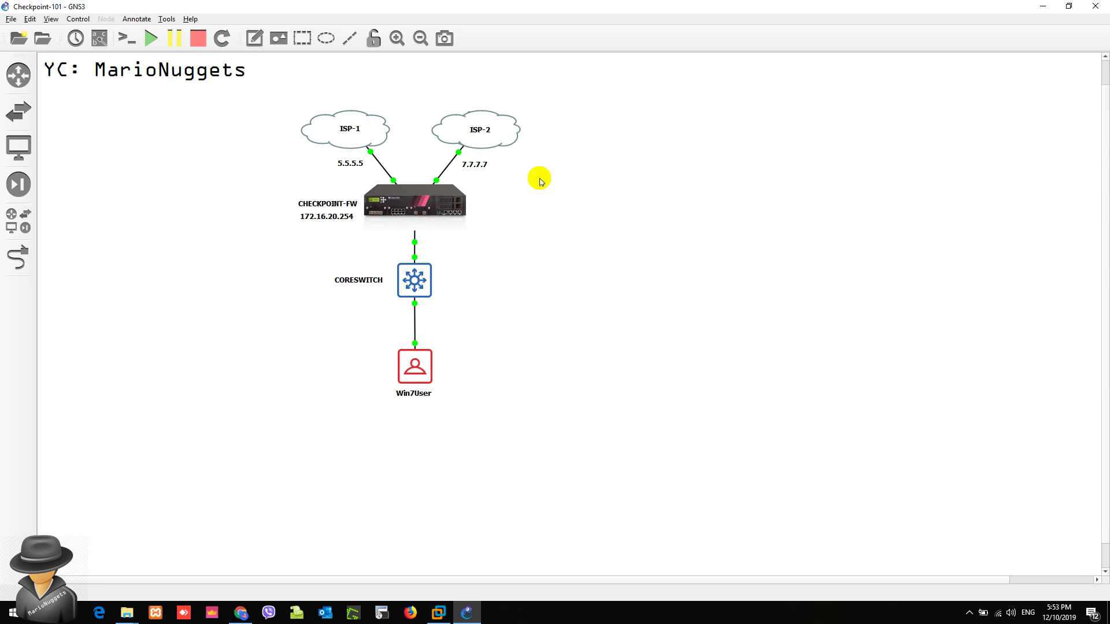
left_click(440, 614)
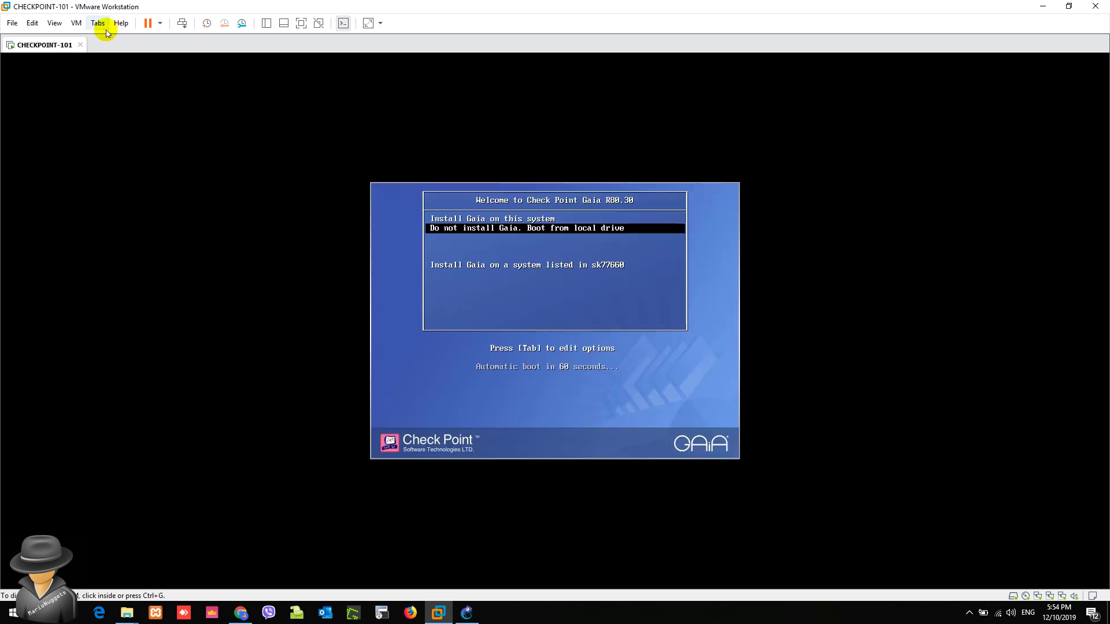
- Select 'Install Gaia on this system' in the Gaia R80.30 boot menu
left_click(546, 263)
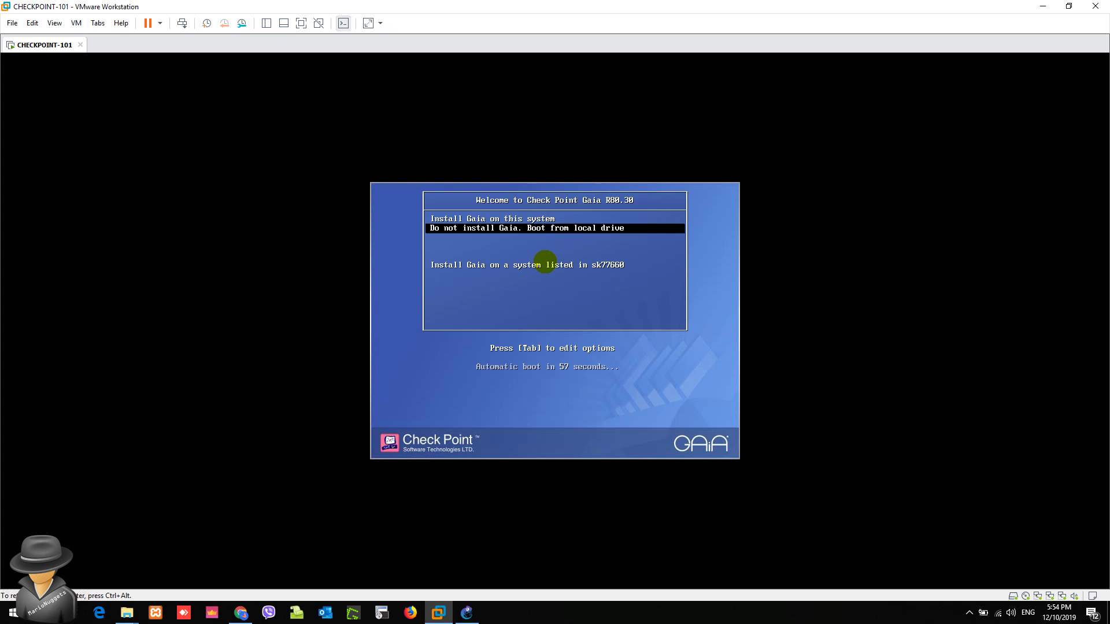
key("Up")
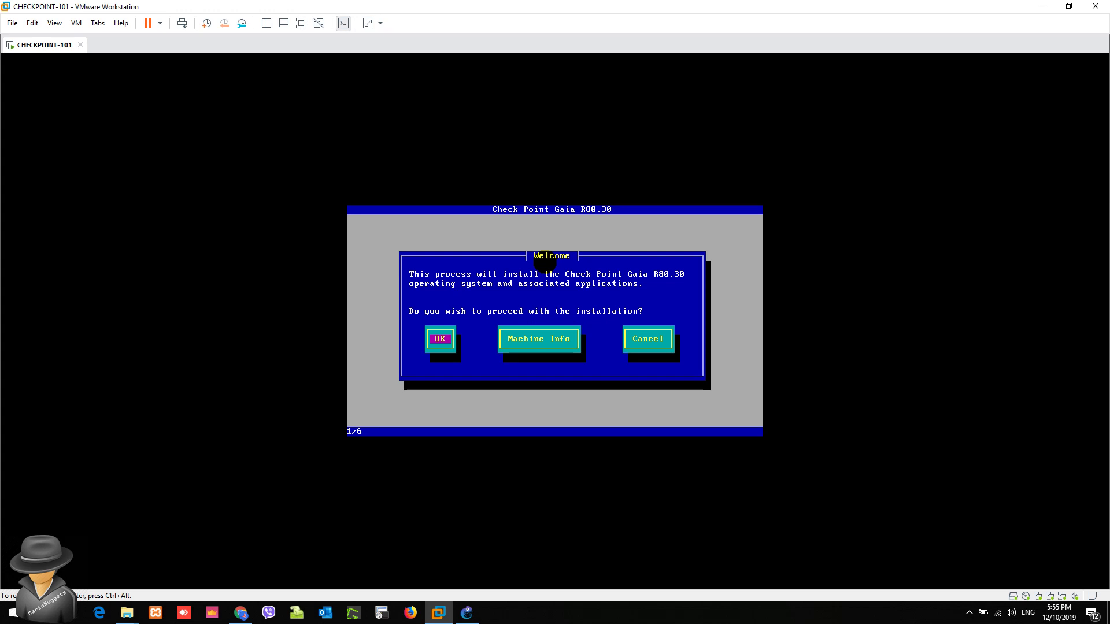
- Continue past Welcome with the US keyboard and set partitions to 30 GB system-root and 35 GB logs
key("Return")
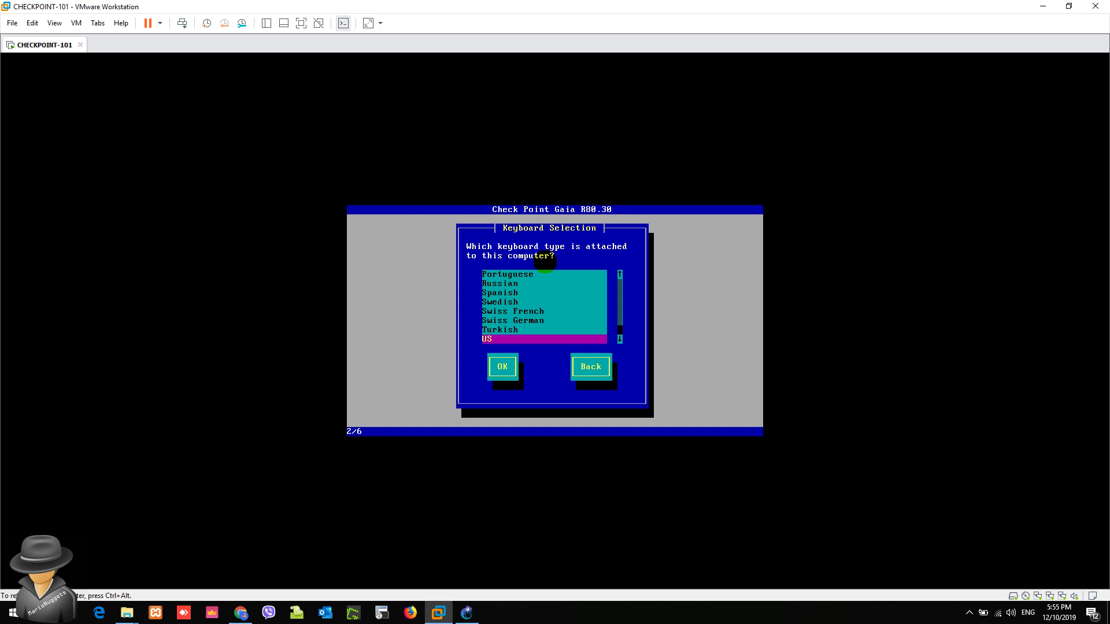
key("Return")
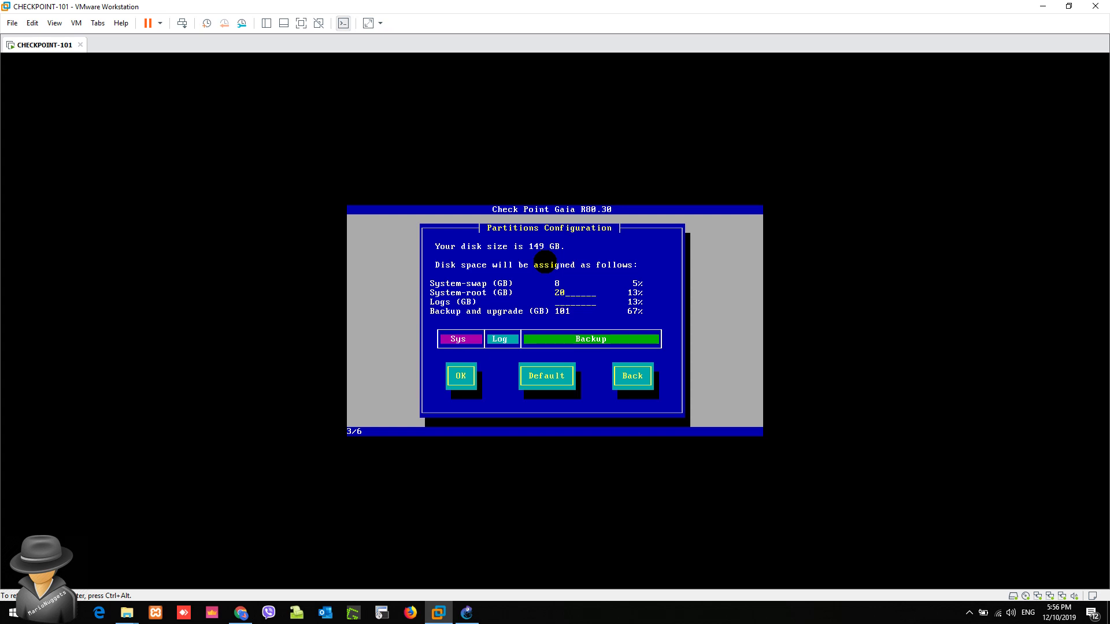
type("30")
key("Tab")
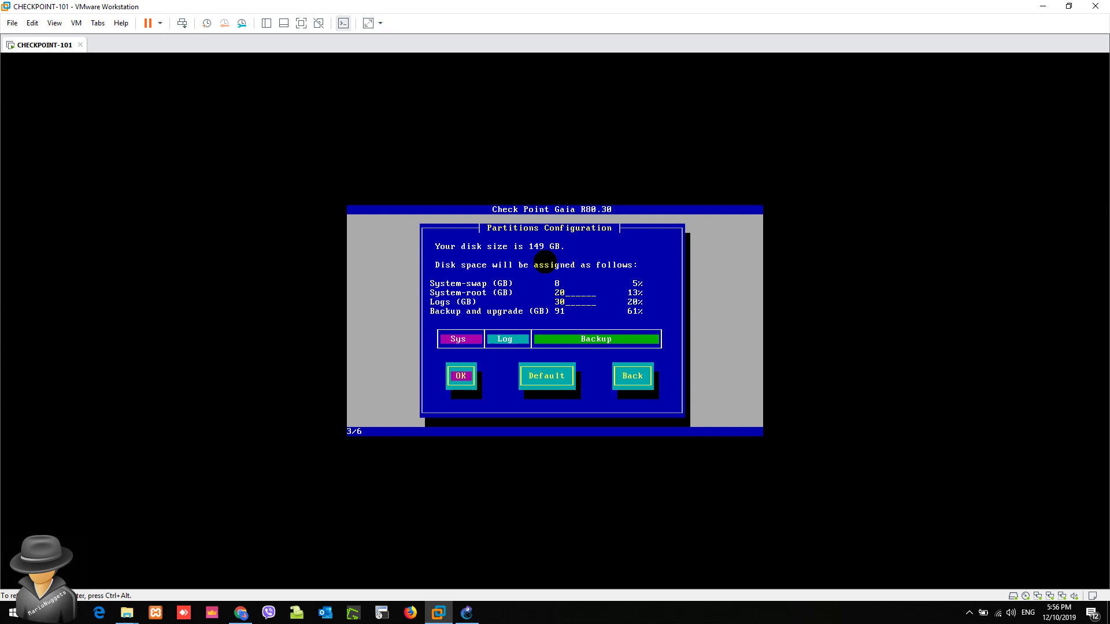
key("shift+Tab")
key("Tab")
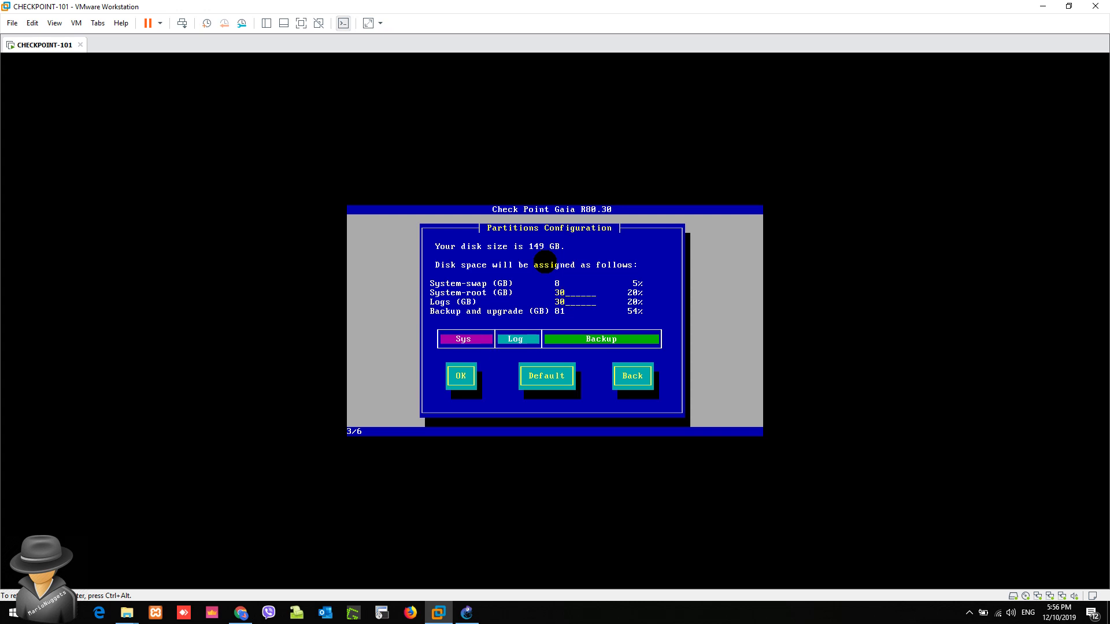
key("Tab")
- Accept the partition layout, then enter and confirm the admin account password
key("Return")
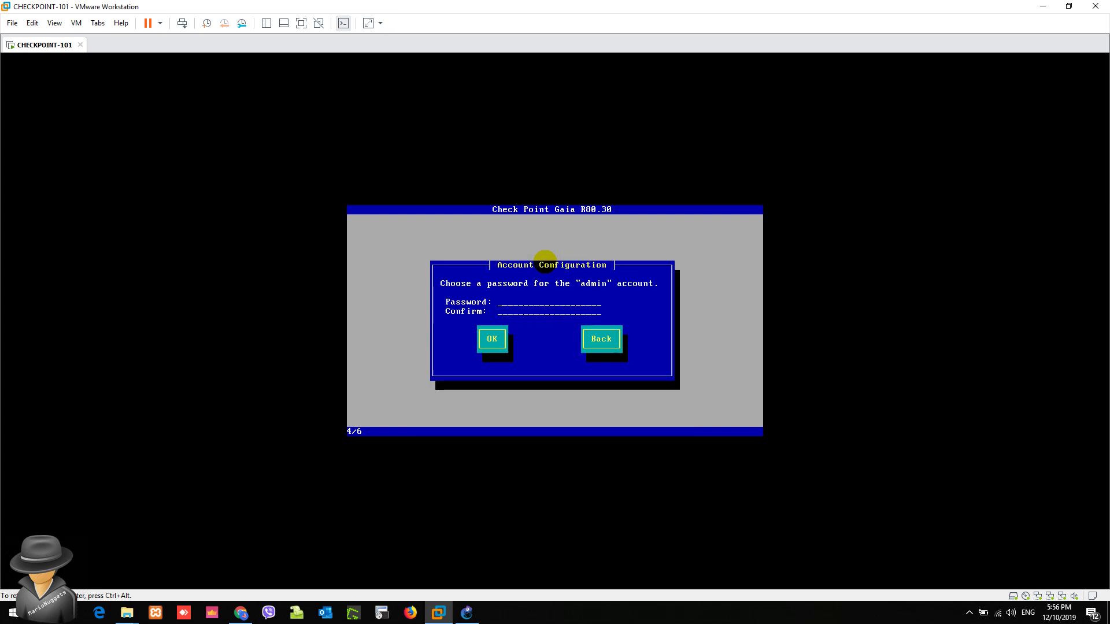
type("aaaaaaaaaa")
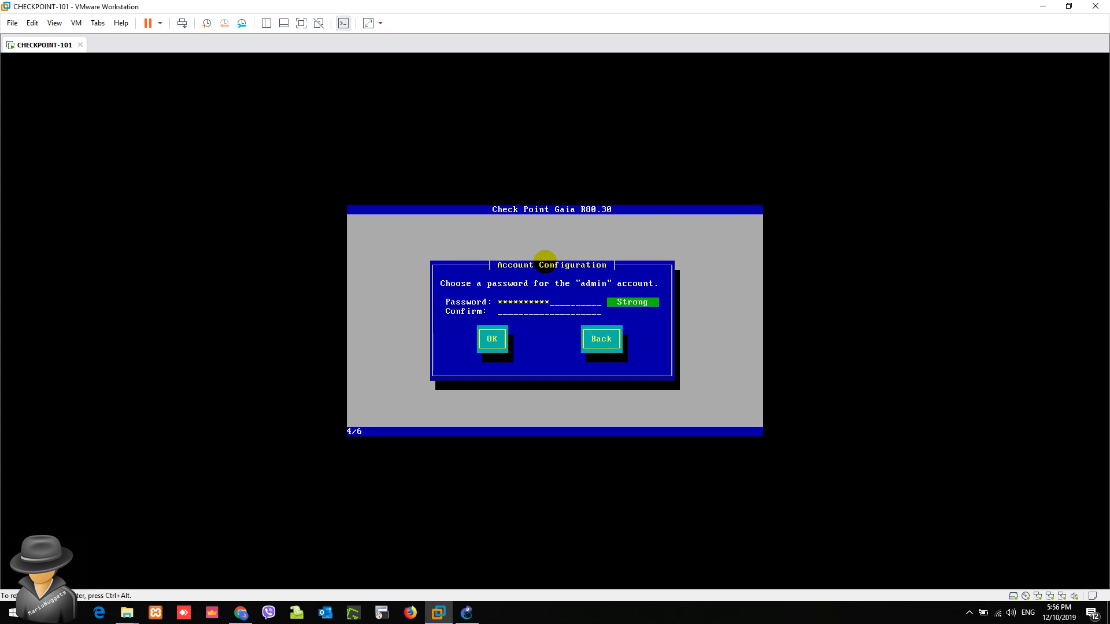
type("aaaaaaaaaaa")
key("Tab")
key("Return")
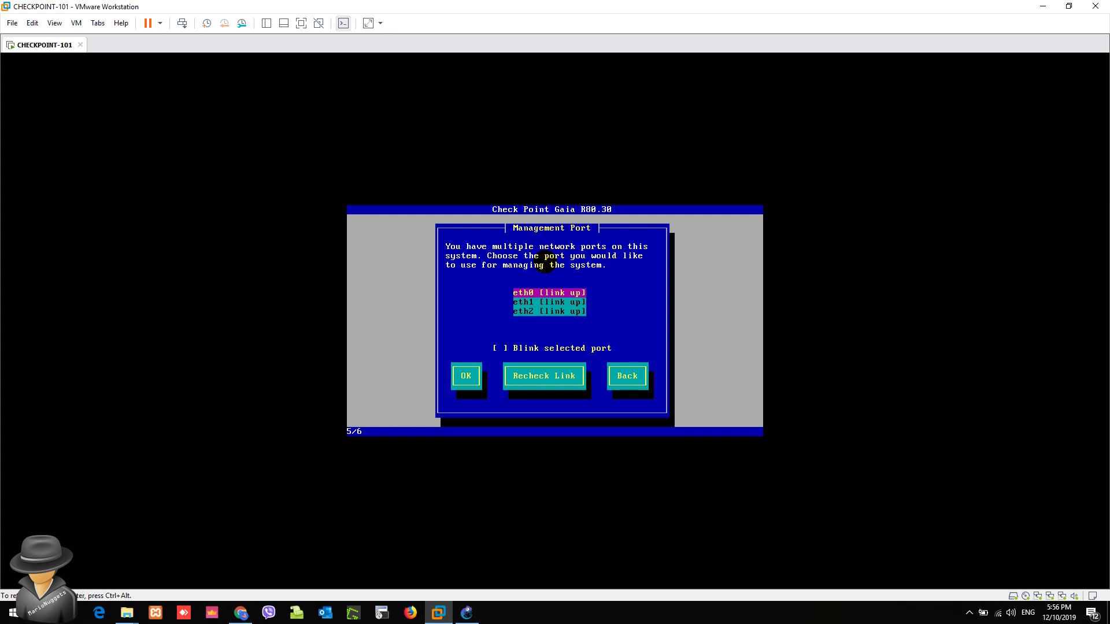
- Choose eth0 as the management port and give it the address 172.16.20.254
key("Return")
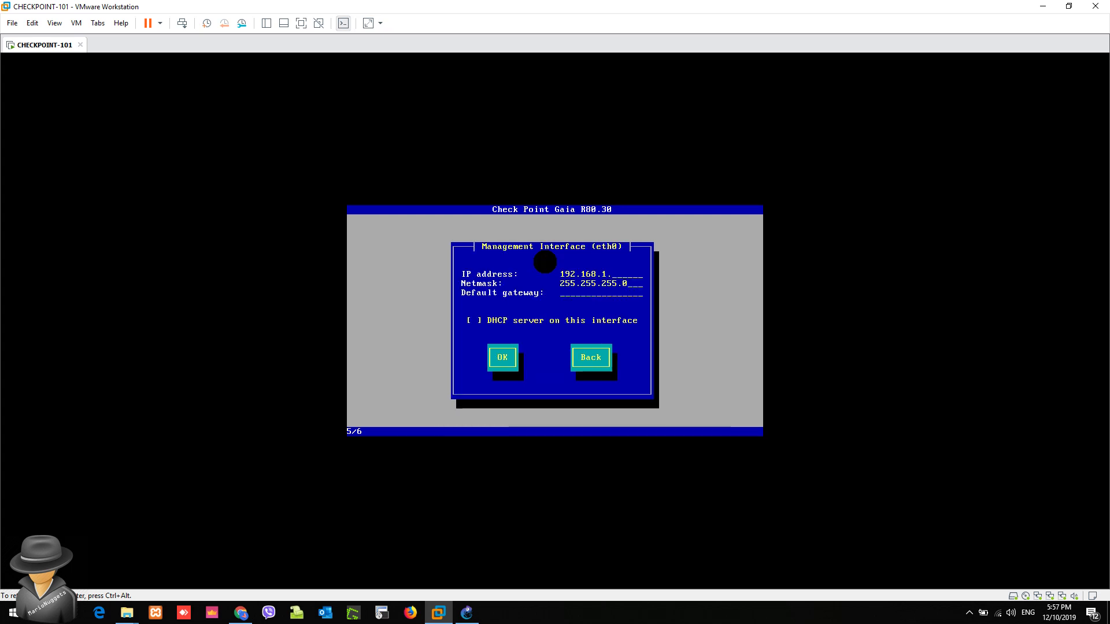
key("BackSpace")
key("BackSpace")
key("BackSpace")
key("BackSpace")
key("BackSpace")
key("BackSpace")
key("BackSpace")
key("BackSpace")
key("BackSpace")
key("BackSpace")
left_click(467, 612)
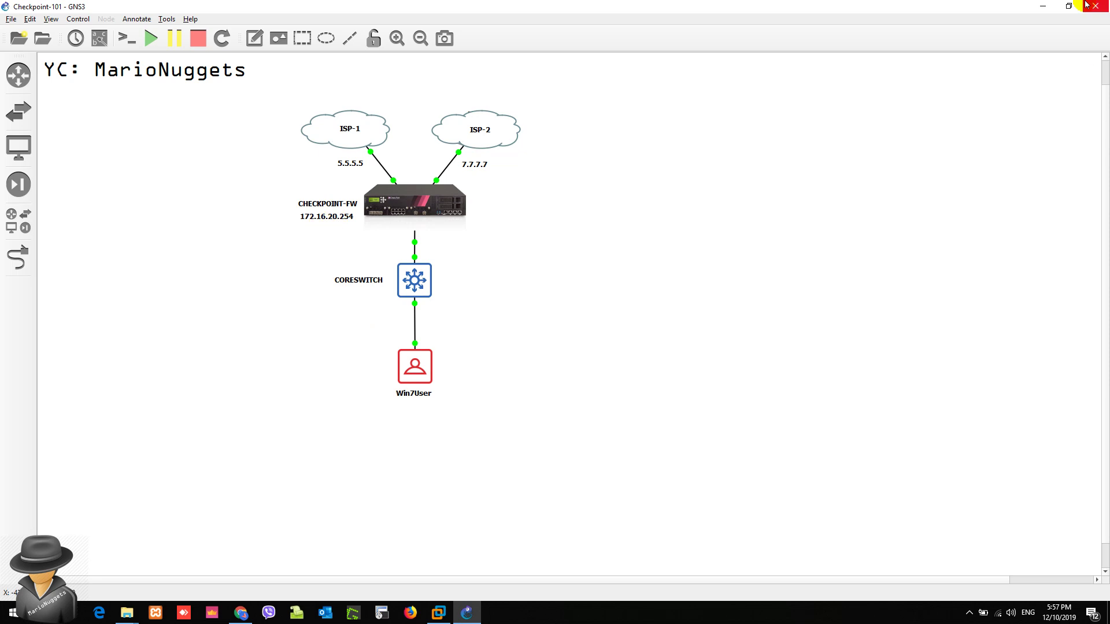
left_click(1042, 6)
left_click(591, 276)
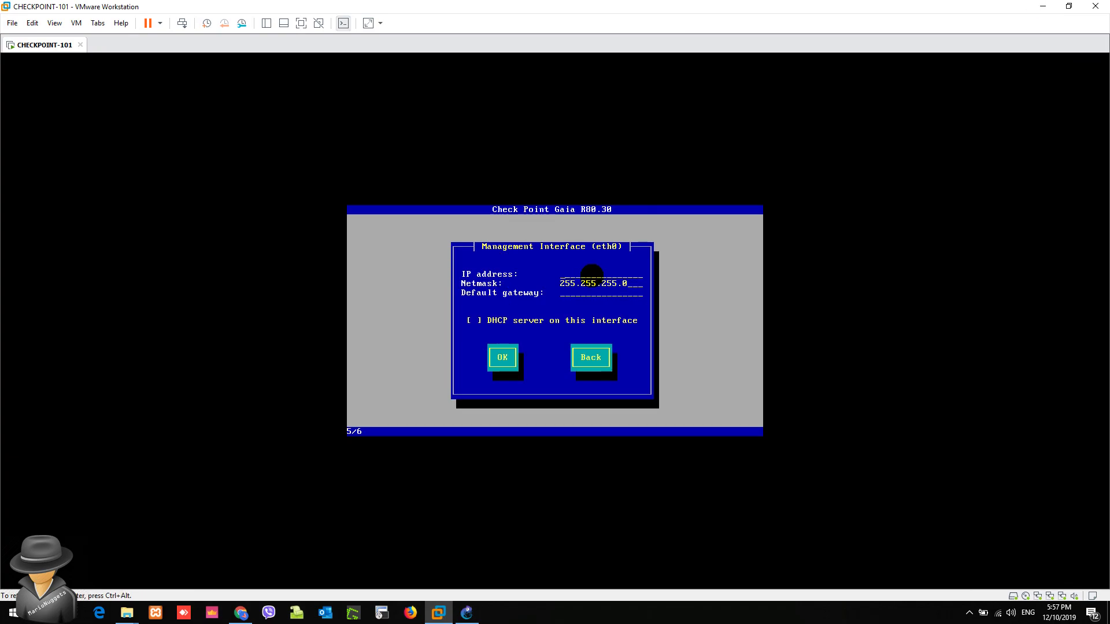
type("2.16.20.25172.16.20.254")
- Clear the default gateway, confirm the interface settings, and approve formatting to start installing
key("BackSpace")
key("BackSpace")
key("BackSpace")
key("BackSpace")
key("BackSpace")
key("BackSpace")
key("BackSpace")
key("BackSpace")
key("BackSpace")
key("BackSpace")
key("BackSpace")
key("BackSpace")
key("BackSpace")
key("Tab")
key("Return")
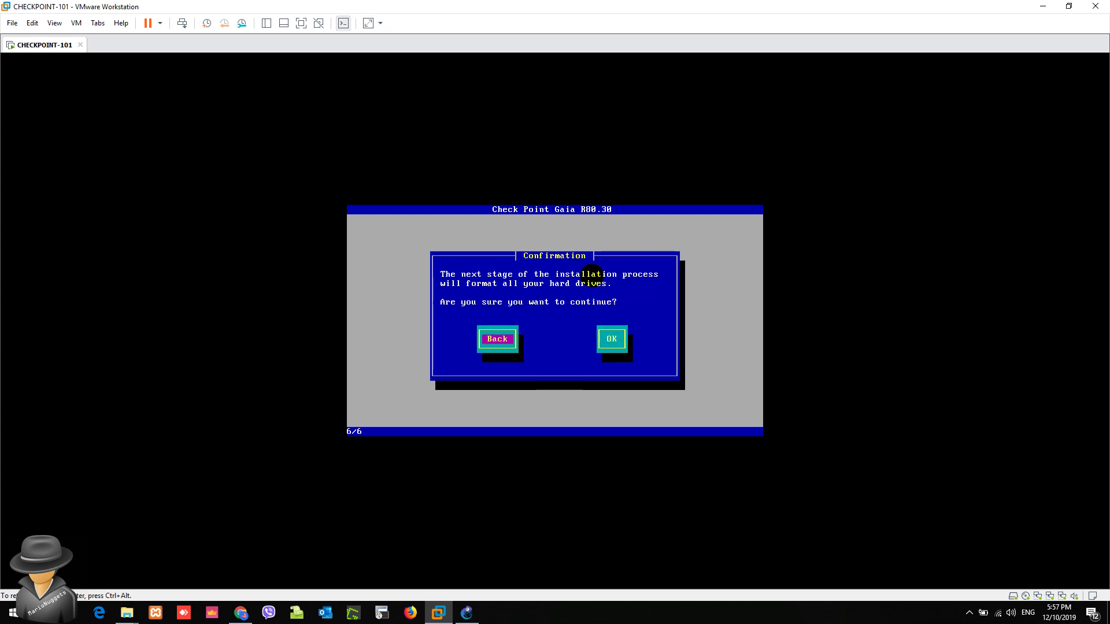
key("Tab")
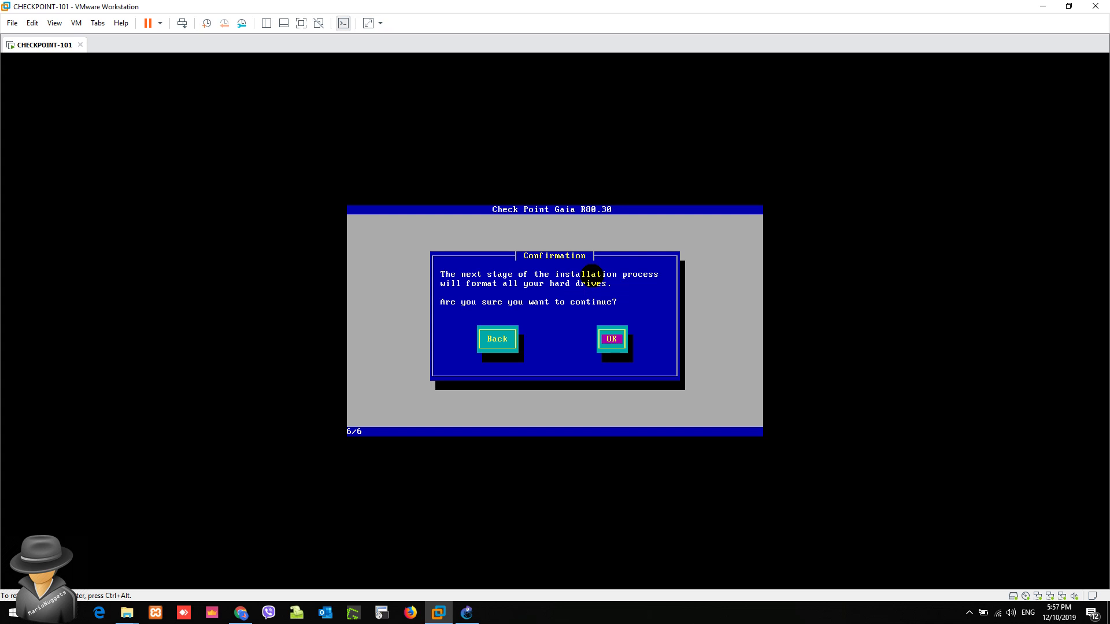
key("Return")
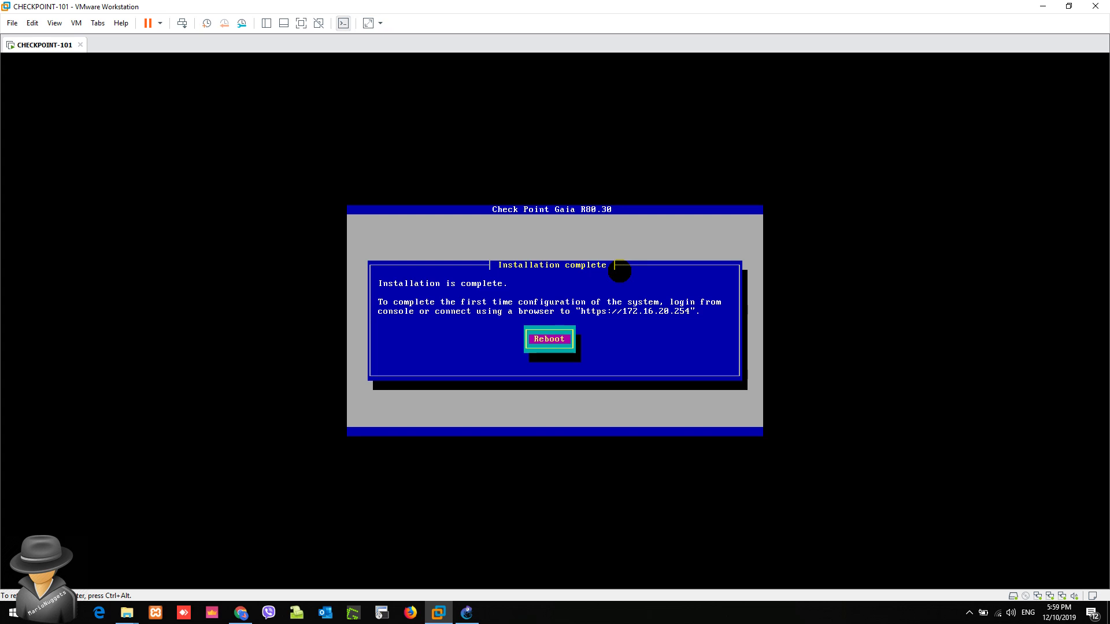
- Reboot the installed Gaia system and submit admin at the login prompt
key("Return")
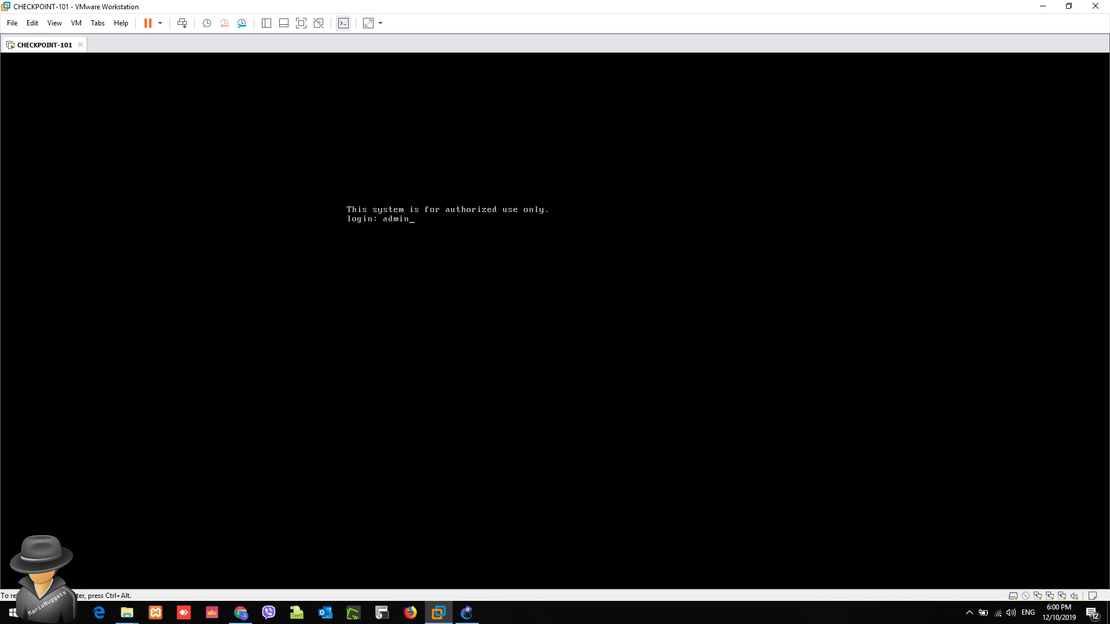
key("Return")
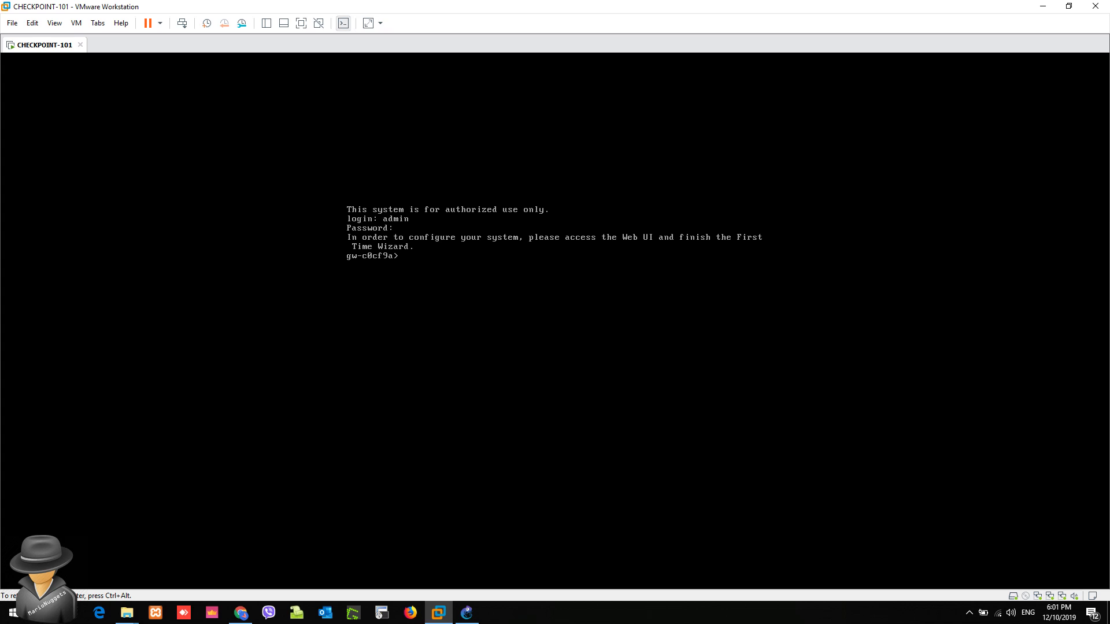
- Release input from the VM with Ctrl+Alt and return to the Windows desktop
key("ctrl+alt")
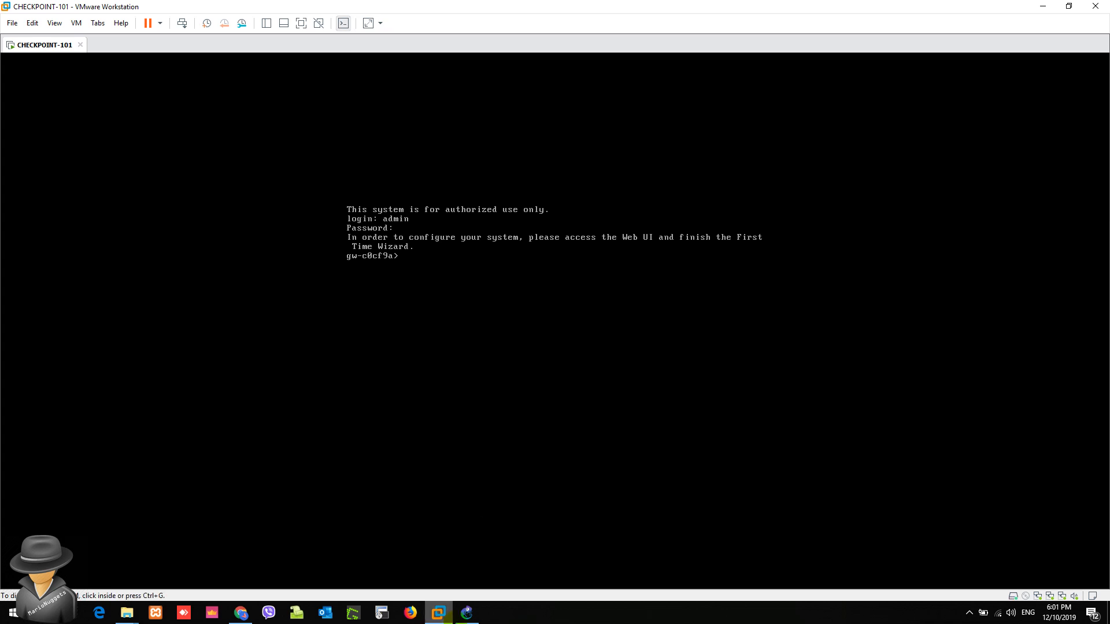
left_click(550, 615)
- Open cmd from Run and ping 172.16.20.254, stopping after two successful replies
key("super+r")
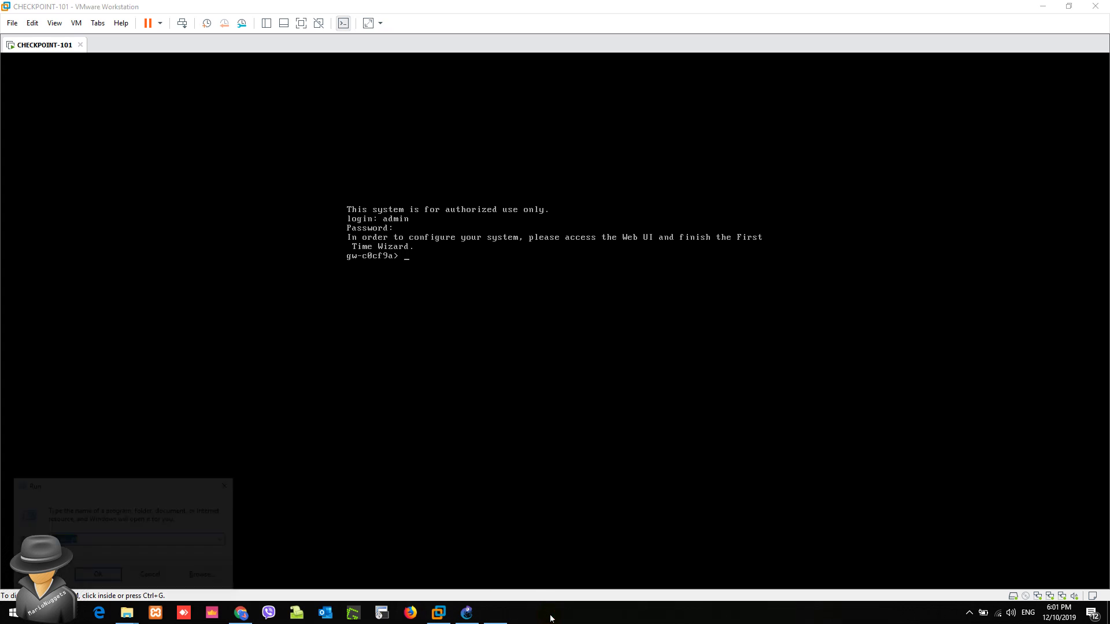
type("c")
key("Return")
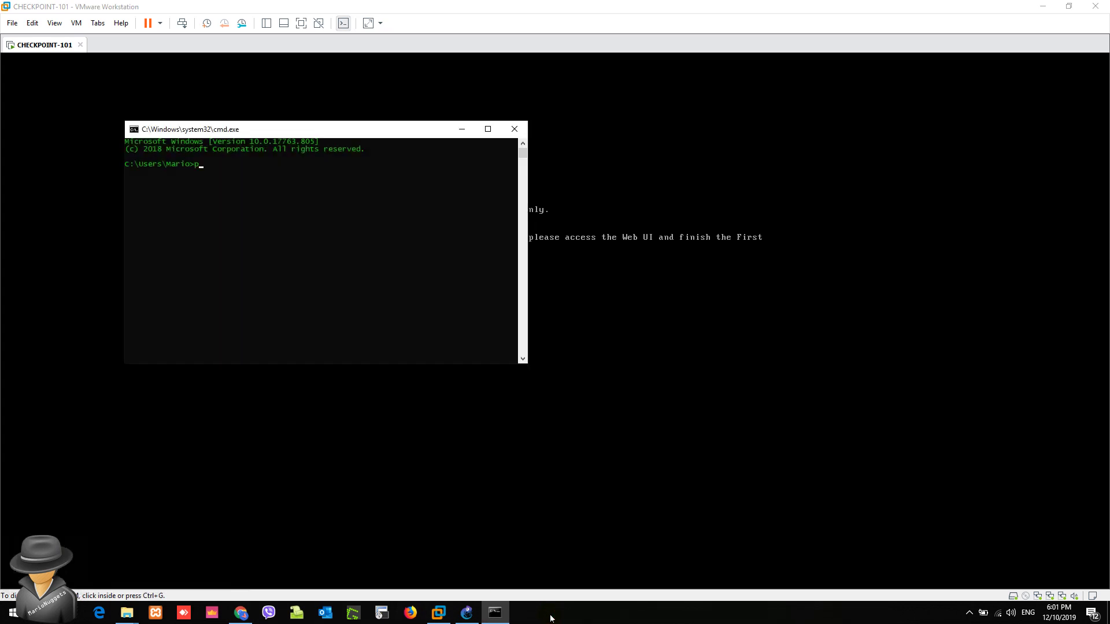
type("ping 1")
type("72.16.20.254")
key("Return")
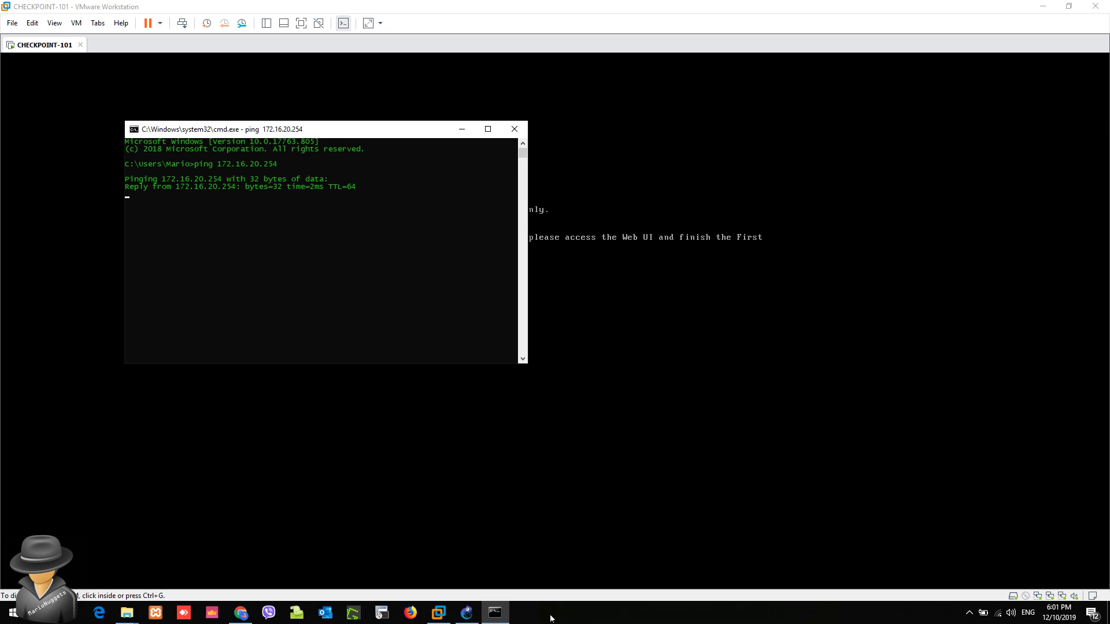
key("ctrl+c")
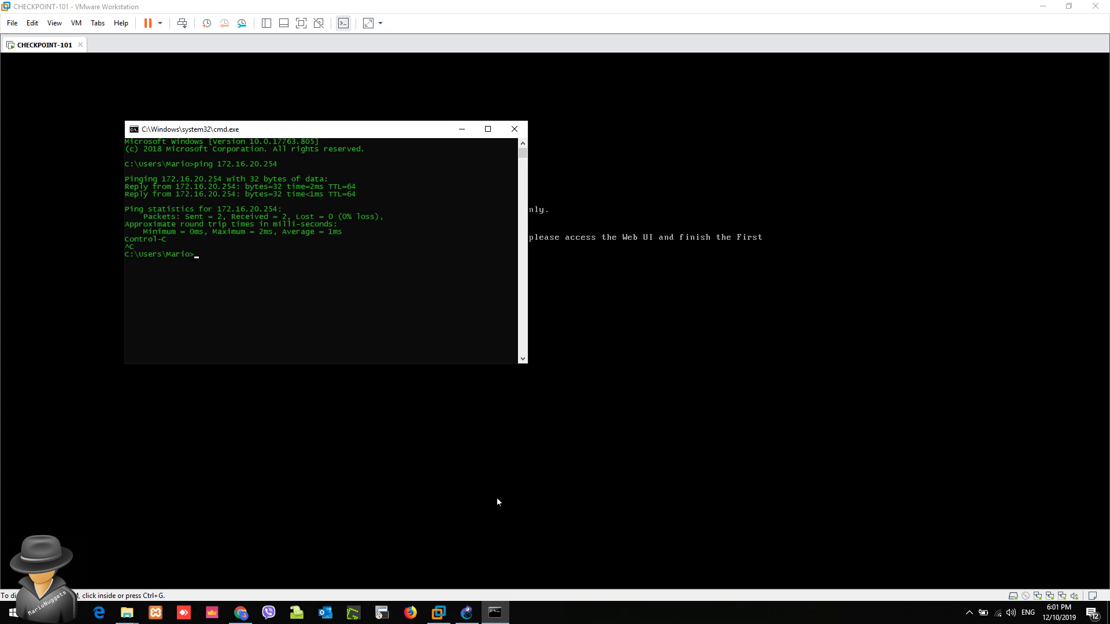
left_click(240, 611)
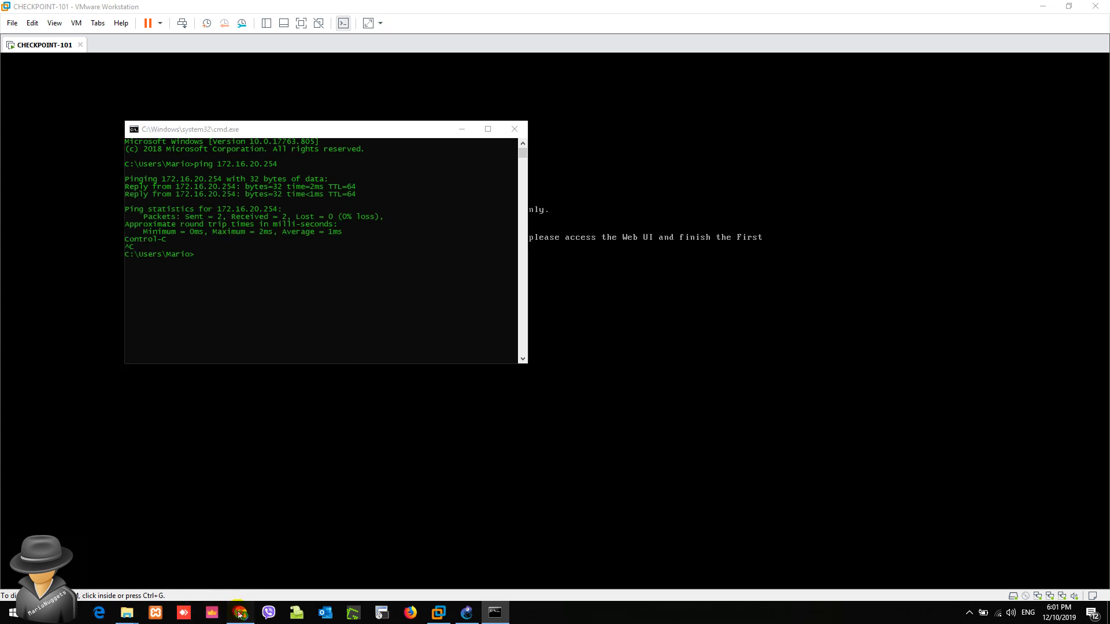
left_click(156, 9)
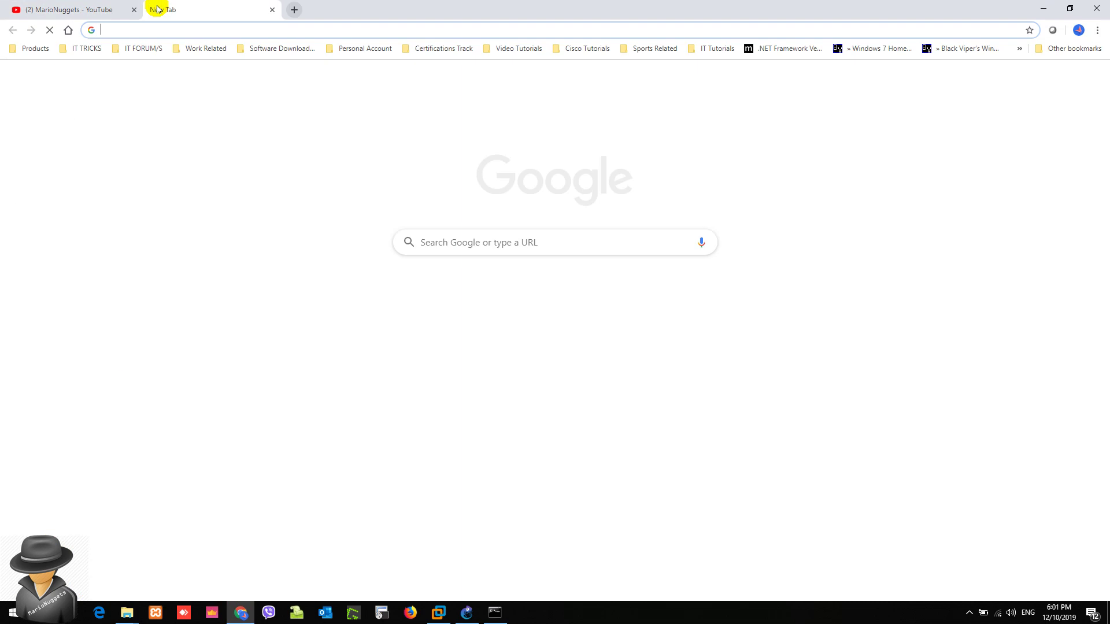
type("https")
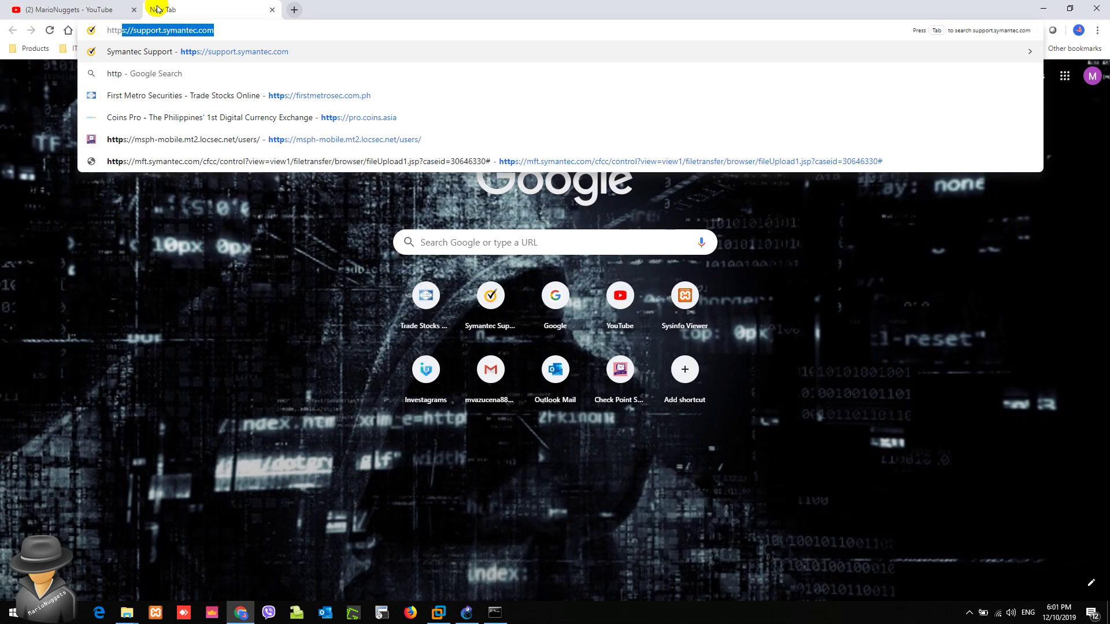
type("://172.16.")
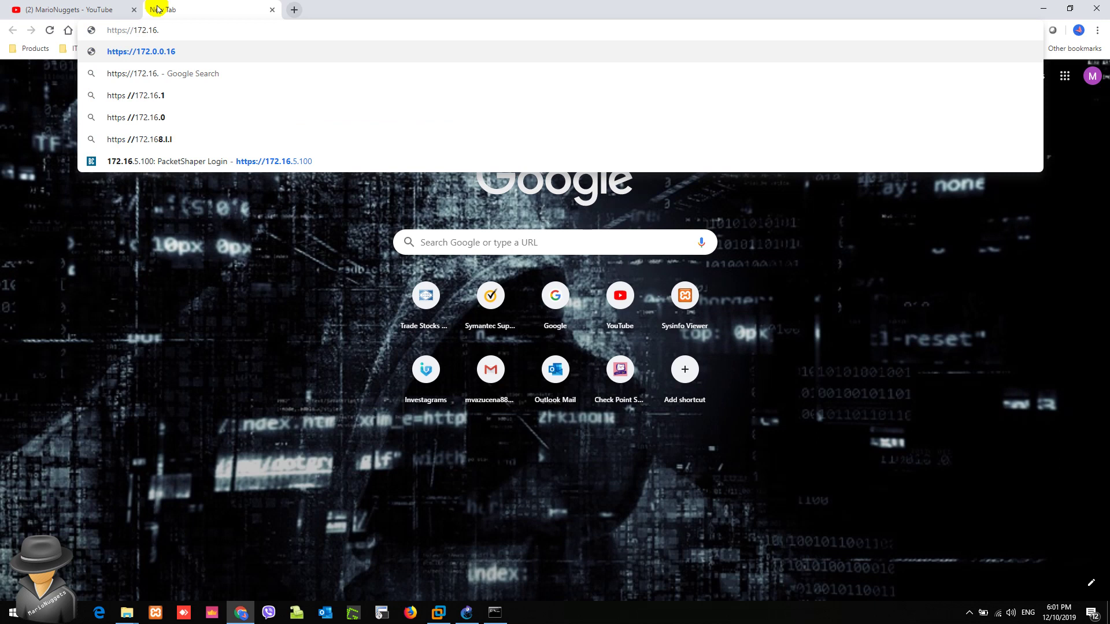
type("20.2")
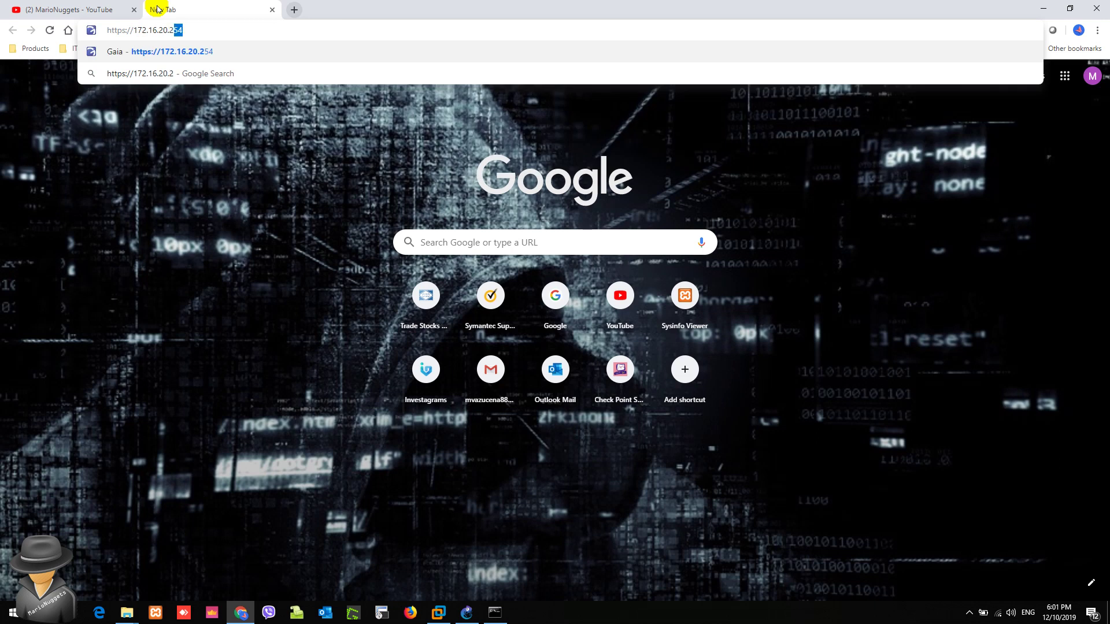
type("54")
key("Return")
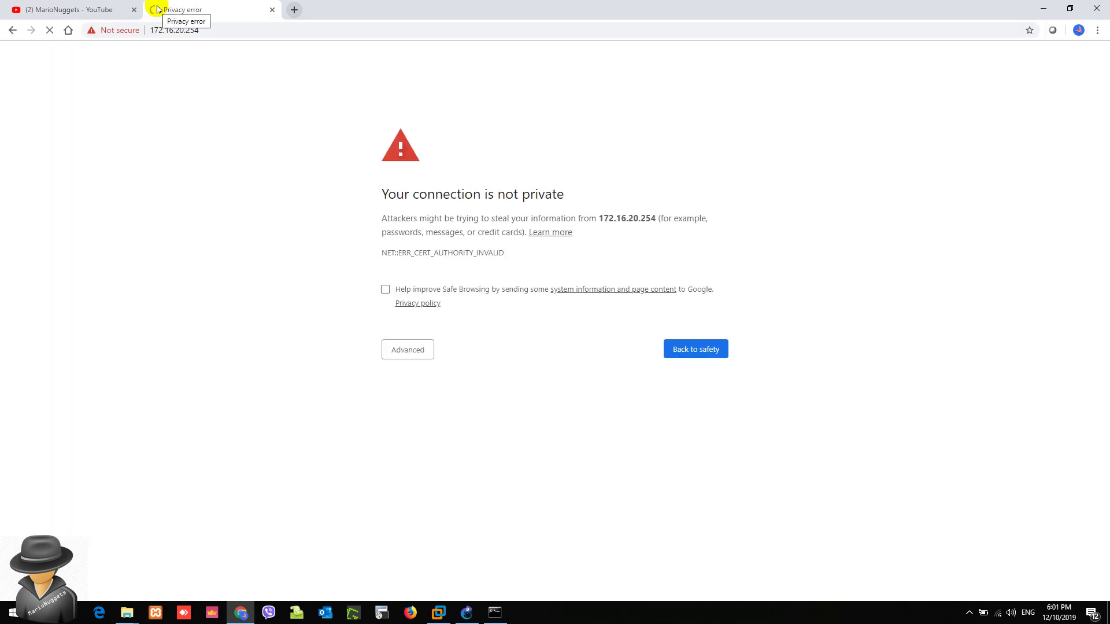
left_click(408, 350)
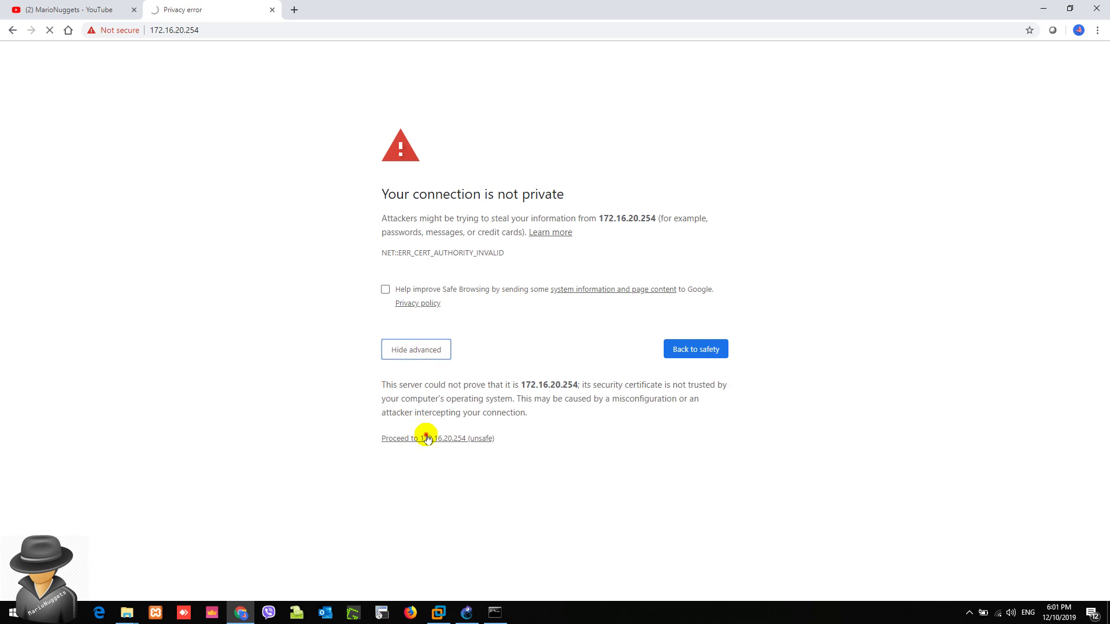
left_click(426, 438)
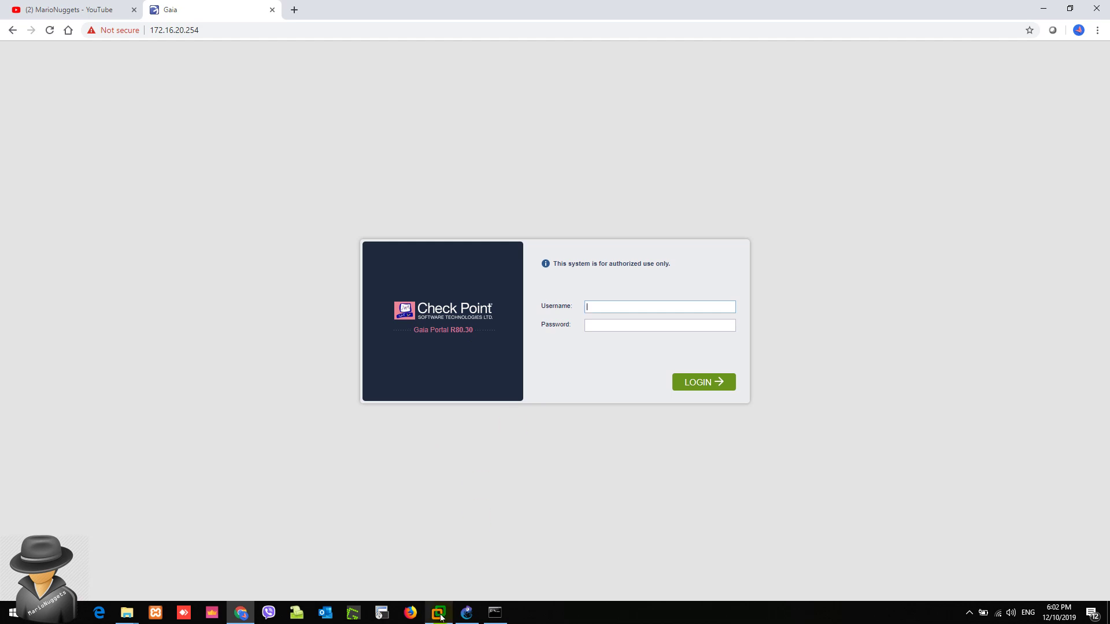
- Switch back to the CHECKPOINT-101 Gaia console from the taskbar
mouse_move(471, 618)
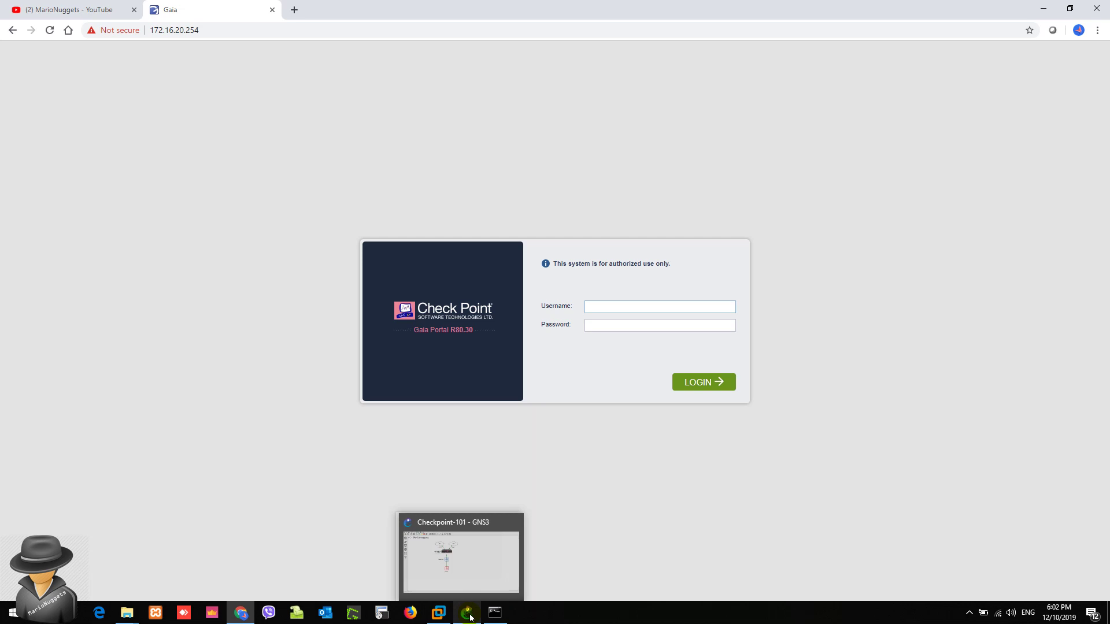
left_click(439, 617)
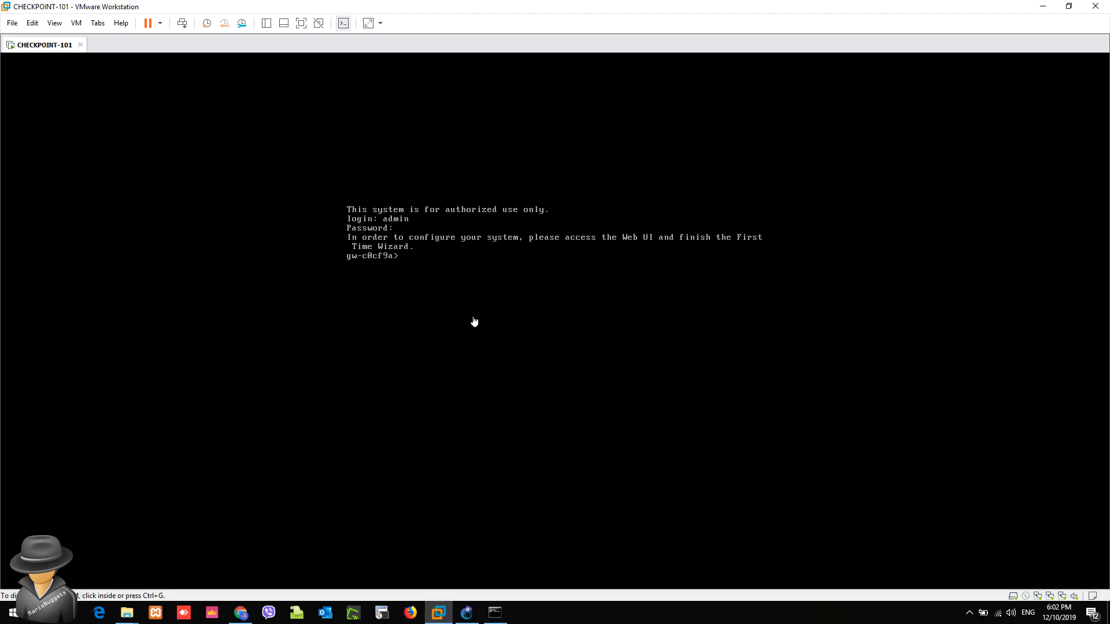